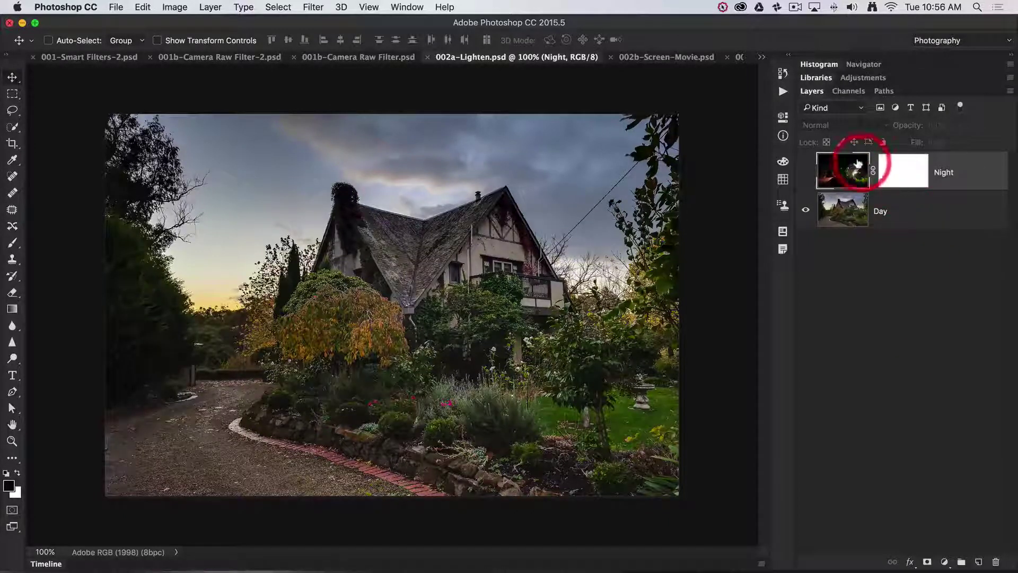
- Show the Night layer so it covers Day, then select its mask and its image thumbnail
left_click(804, 172)
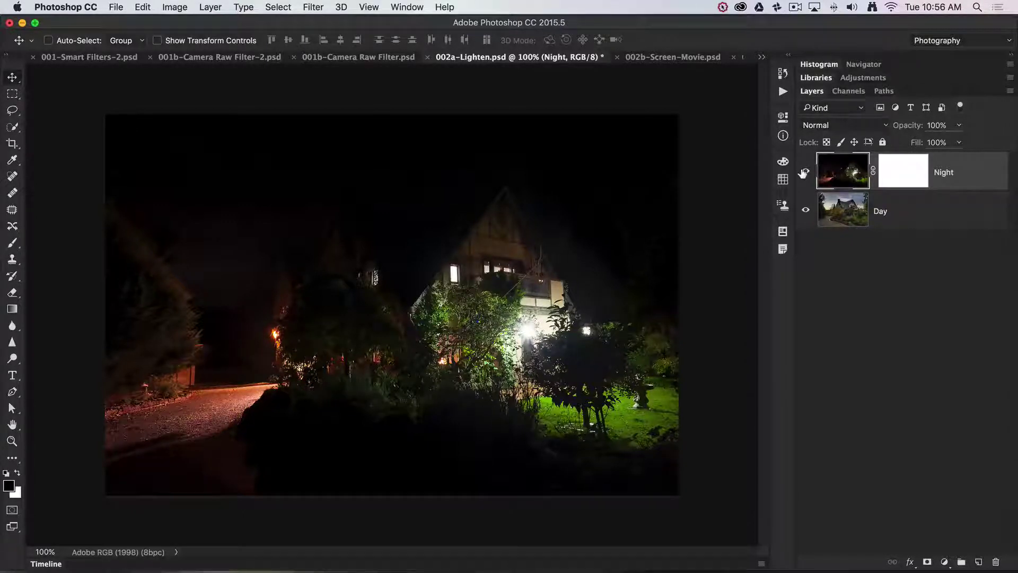
left_click(899, 173)
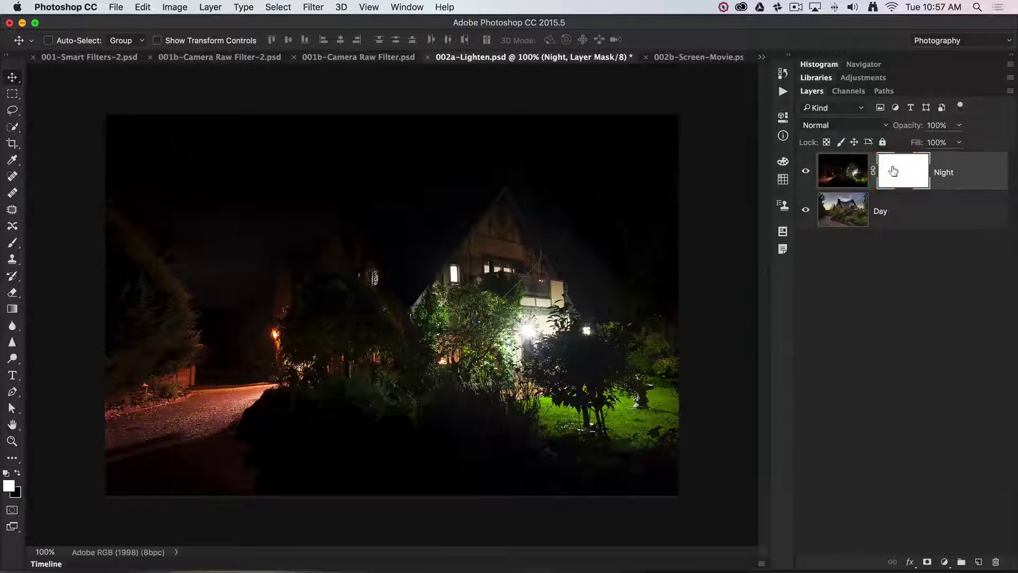
left_click(893, 171)
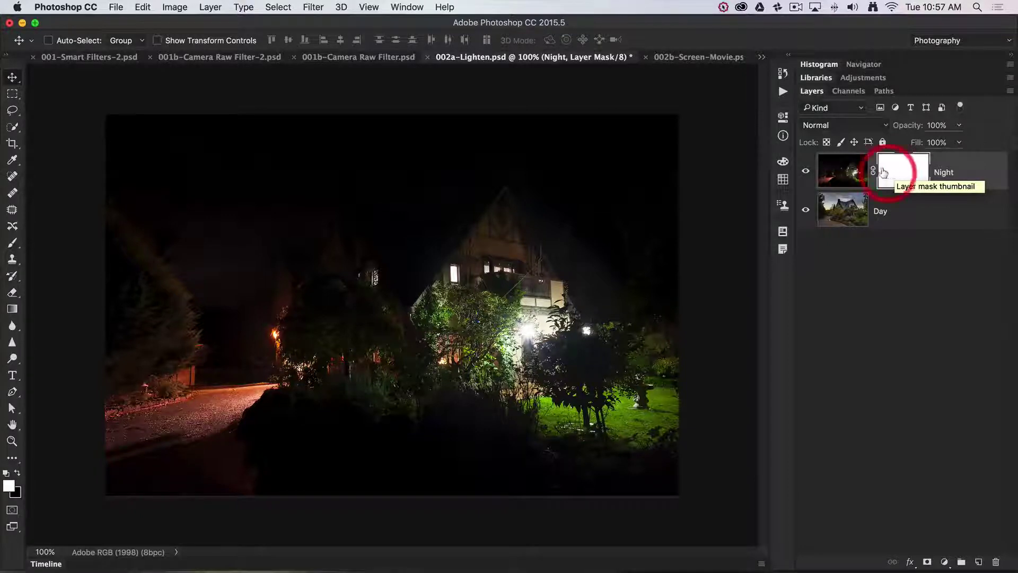
left_click(845, 171)
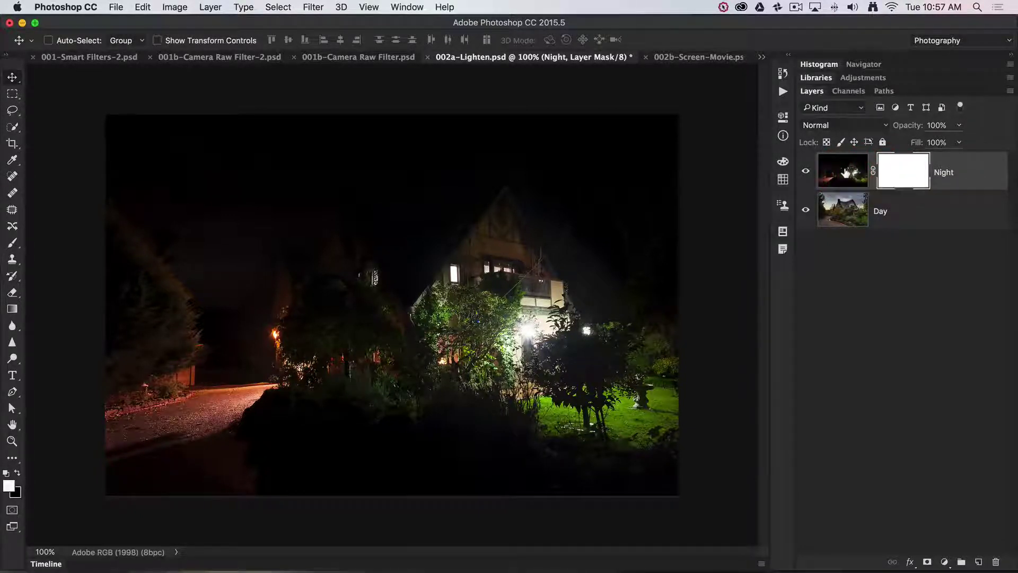
left_click(881, 154)
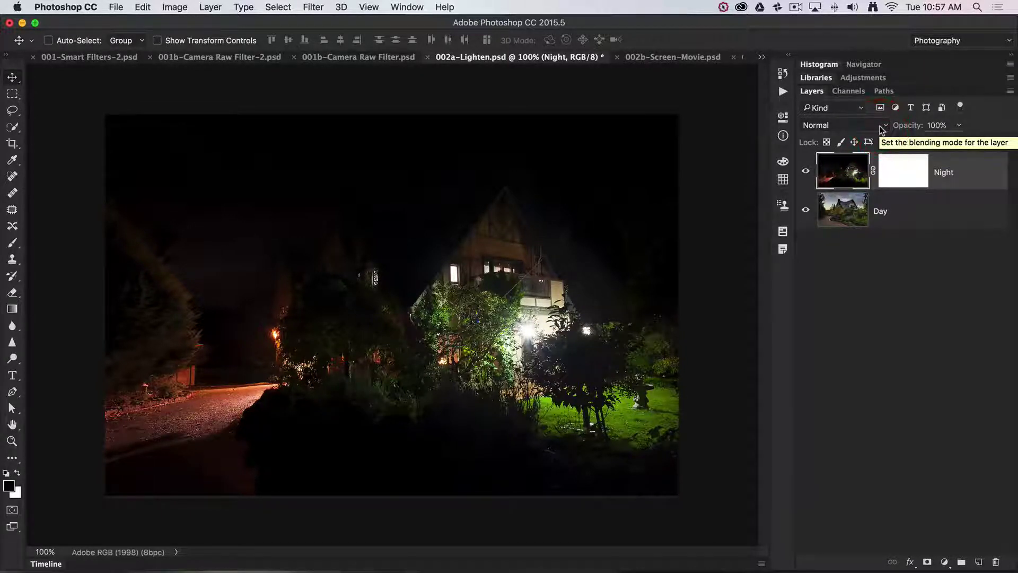
- Set the Night layer's blend mode to Lighten
left_click(880, 130)
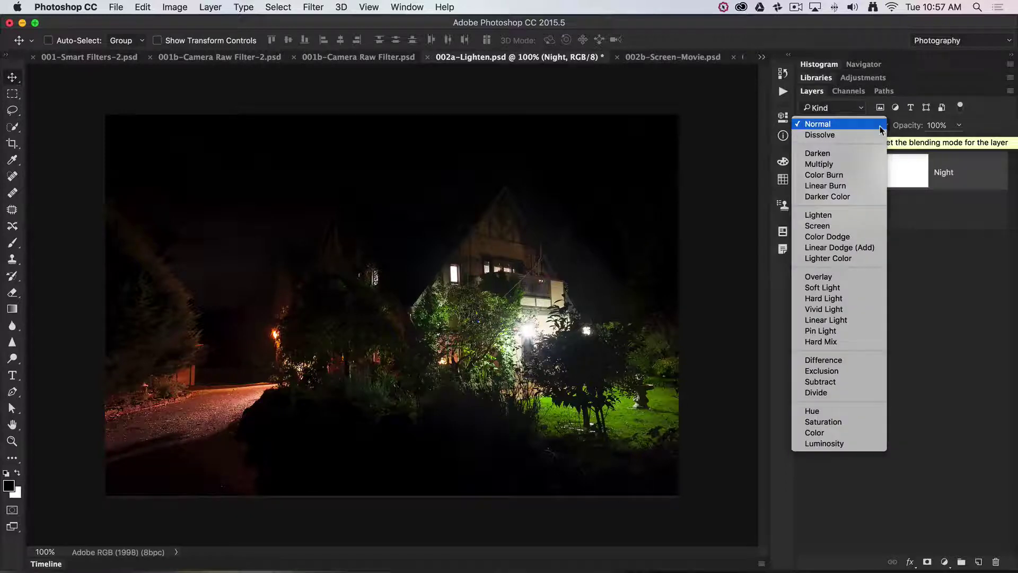
mouse_move(870, 133)
left_mouse_down()
mouse_move(853, 138)
mouse_move(859, 208)
mouse_move(826, 220)
mouse_move(831, 210)
mouse_move(836, 254)
mouse_move(840, 222)
left_mouse_up()
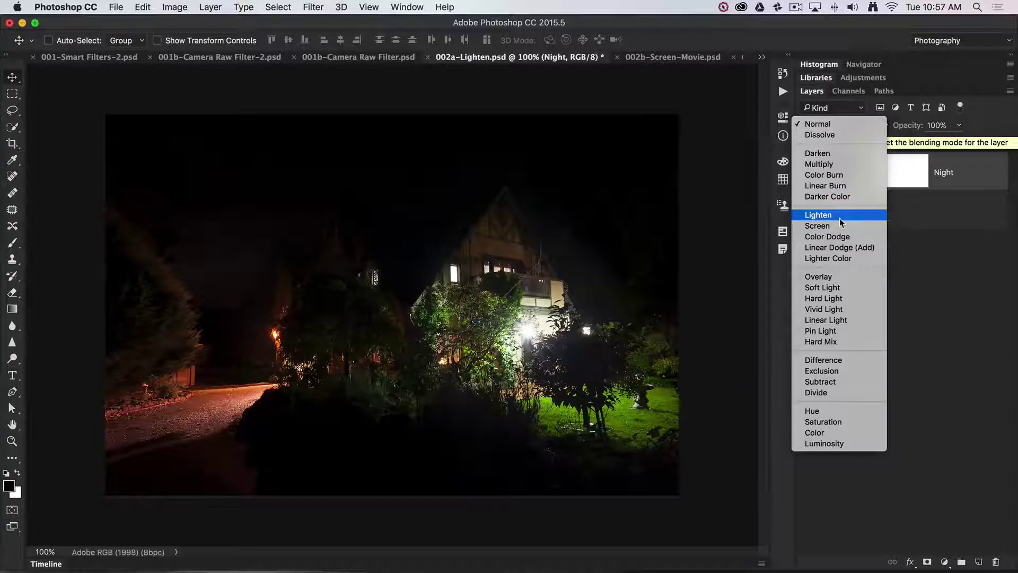
left_click(839, 218)
left_click(839, 217)
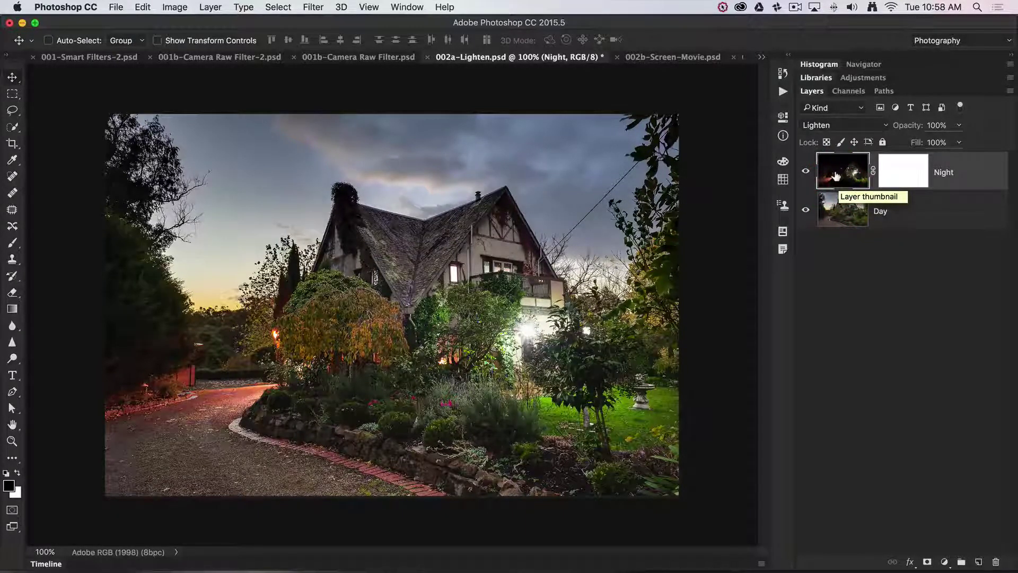
- Hide and reshow the Night layer to compare the lit house with daytime, then select its mask
left_click(805, 171)
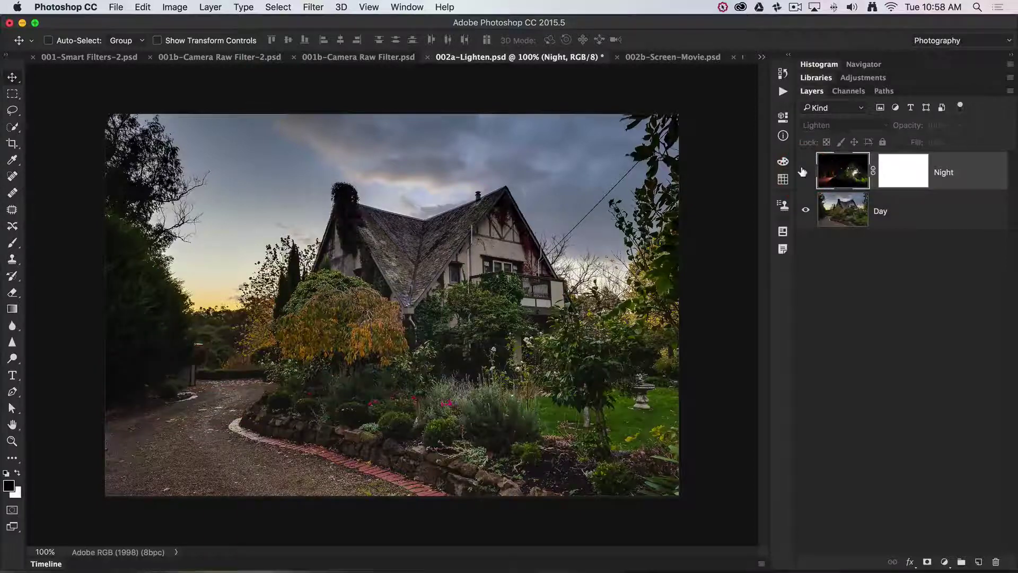
left_click(804, 171)
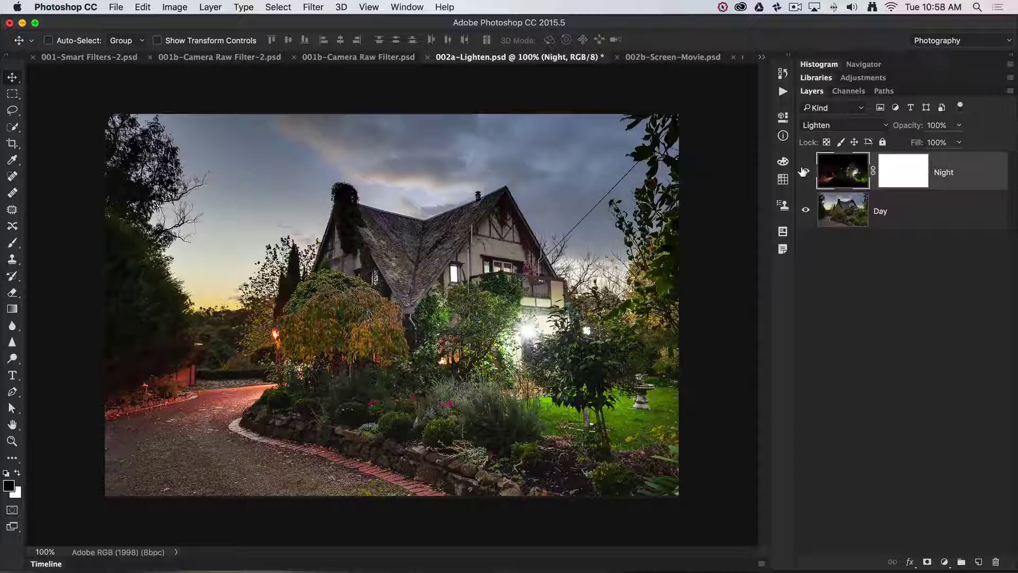
left_click(898, 172)
left_click_drag(900, 173, 689, 58)
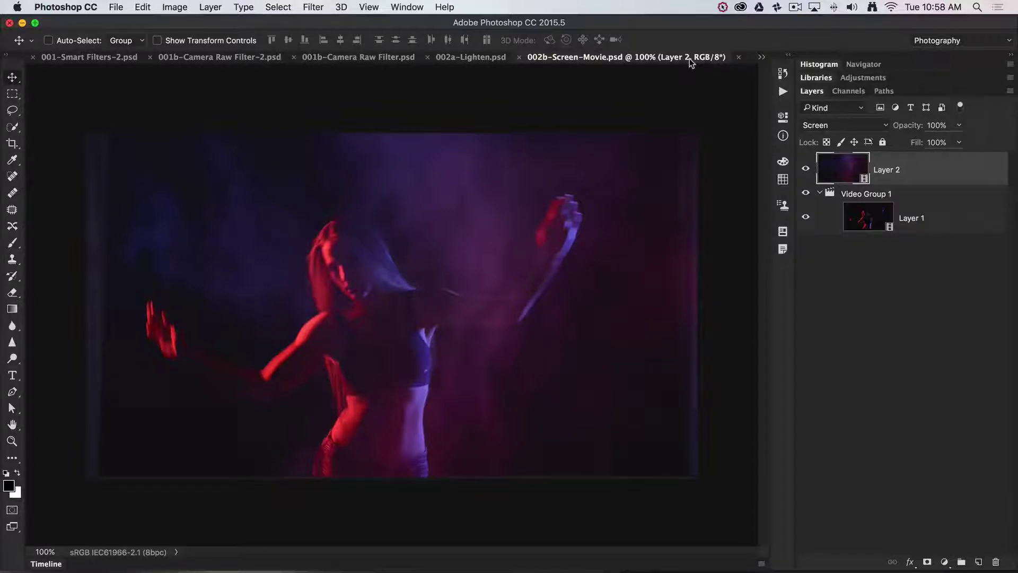
- Show a taller video timeline and compare Lighten with Screen on Layer 2, keeping Screen
left_click(45, 561)
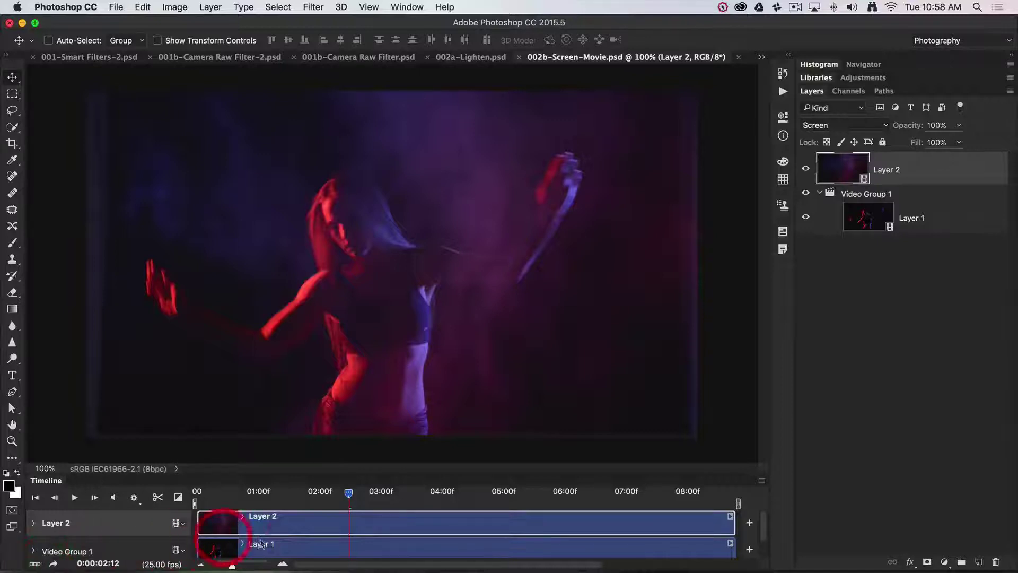
left_click_drag(469, 473, 469, 445)
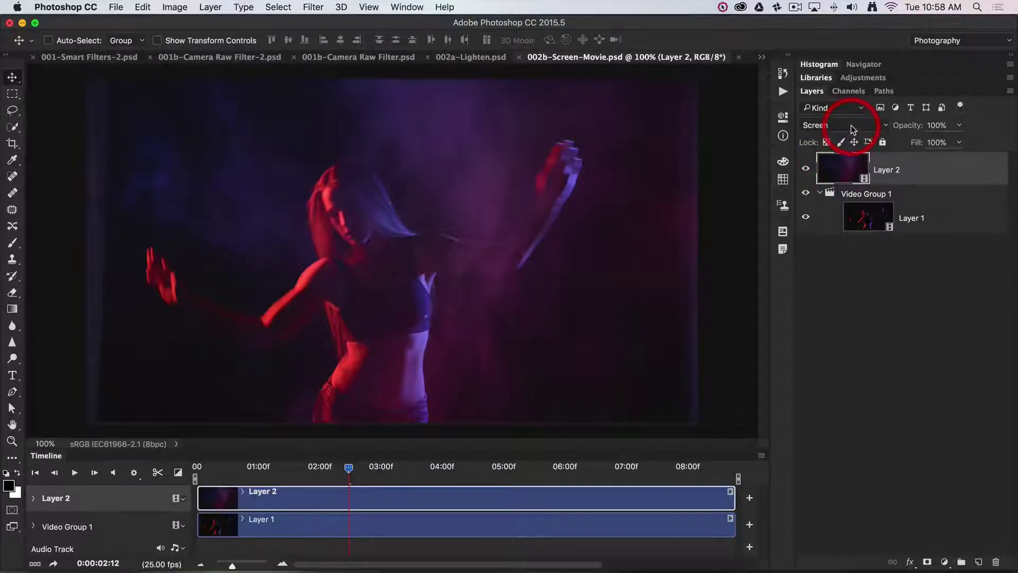
left_click(852, 125)
left_click(850, 113)
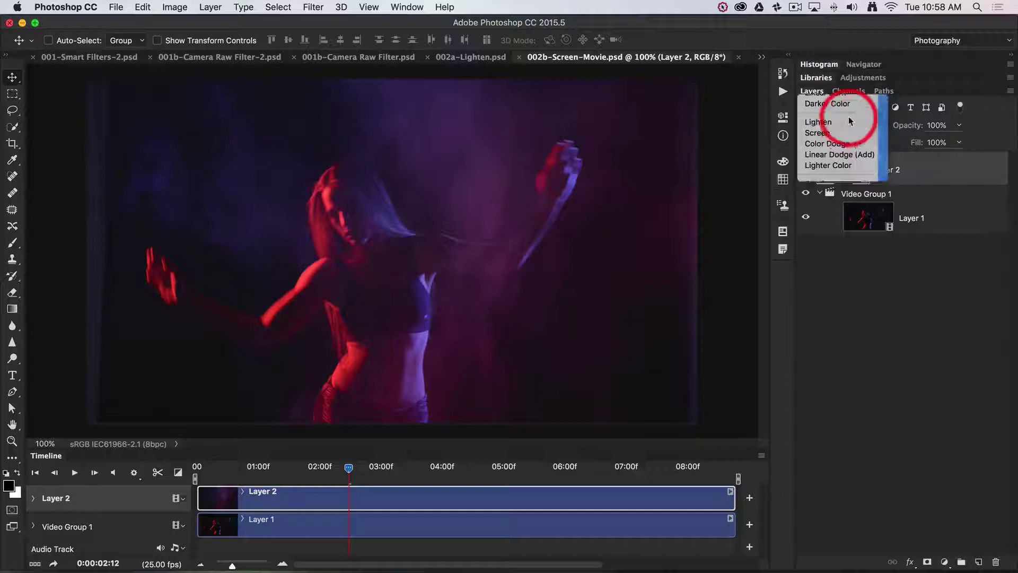
left_click(848, 123)
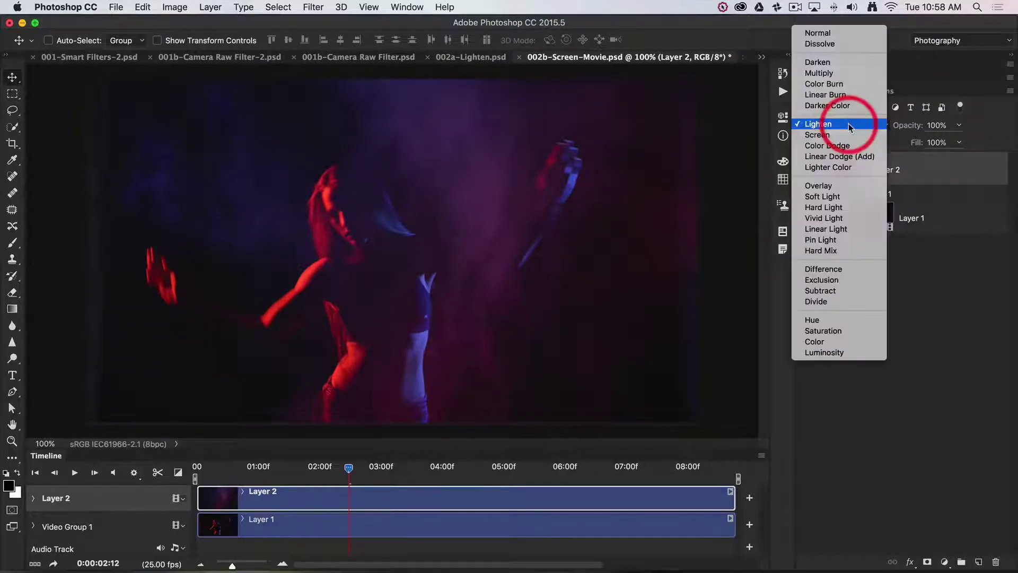
left_click(845, 135)
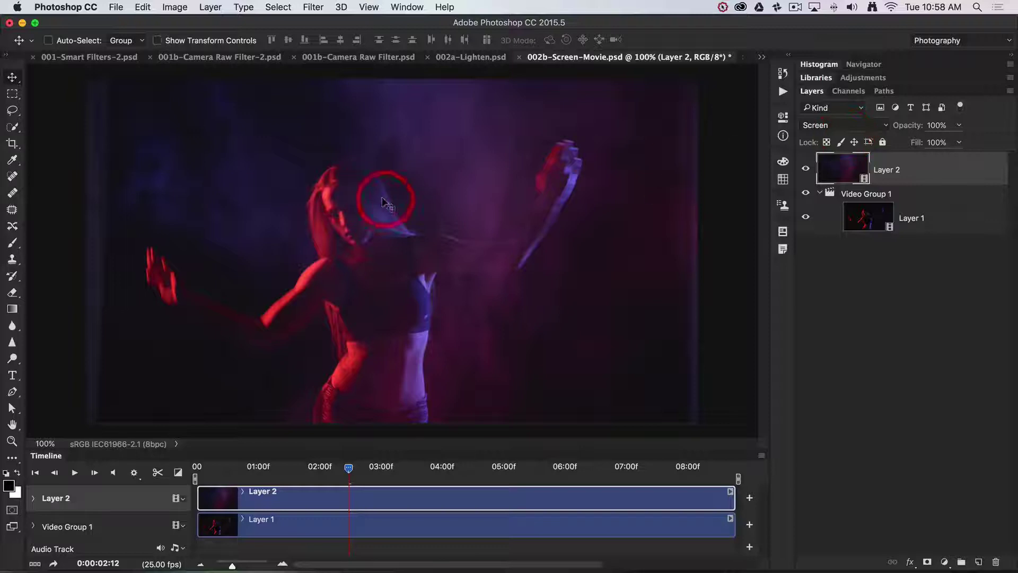
- Scrub the dancer video to frame 04:14 and back to 01:13
left_click(413, 212)
left_click(475, 469)
left_click(288, 468)
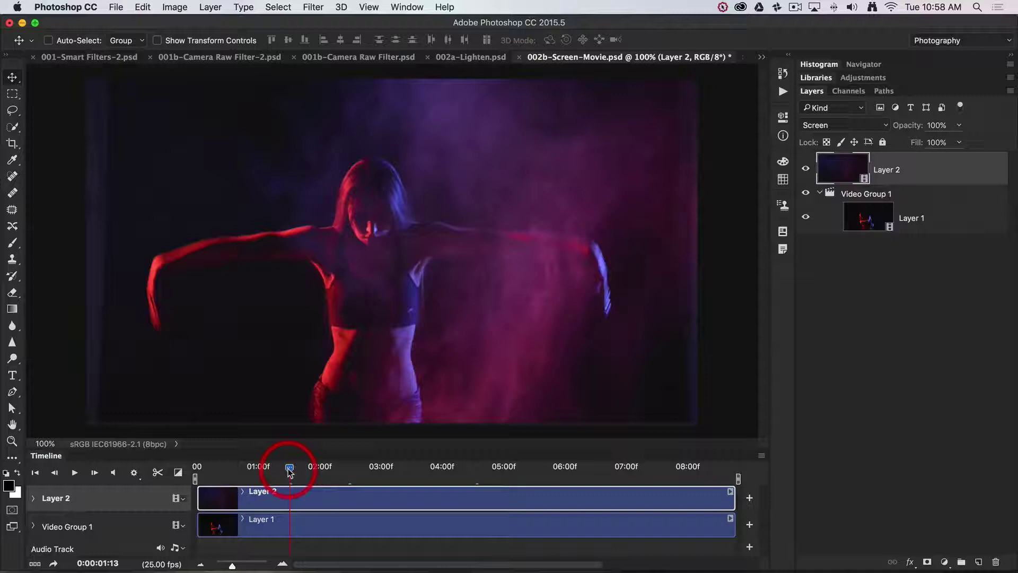
left_click(234, 470)
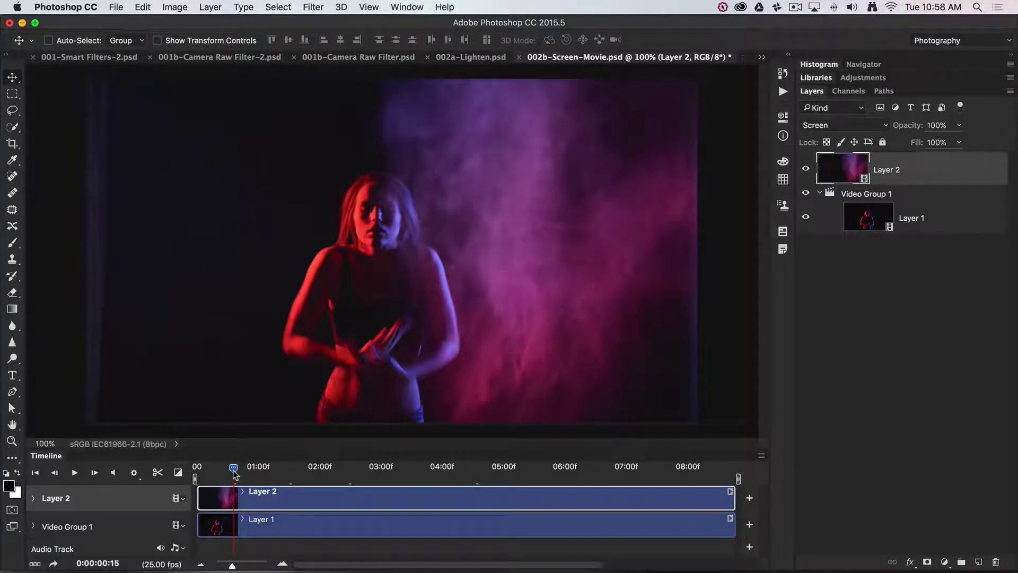
left_click(234, 469)
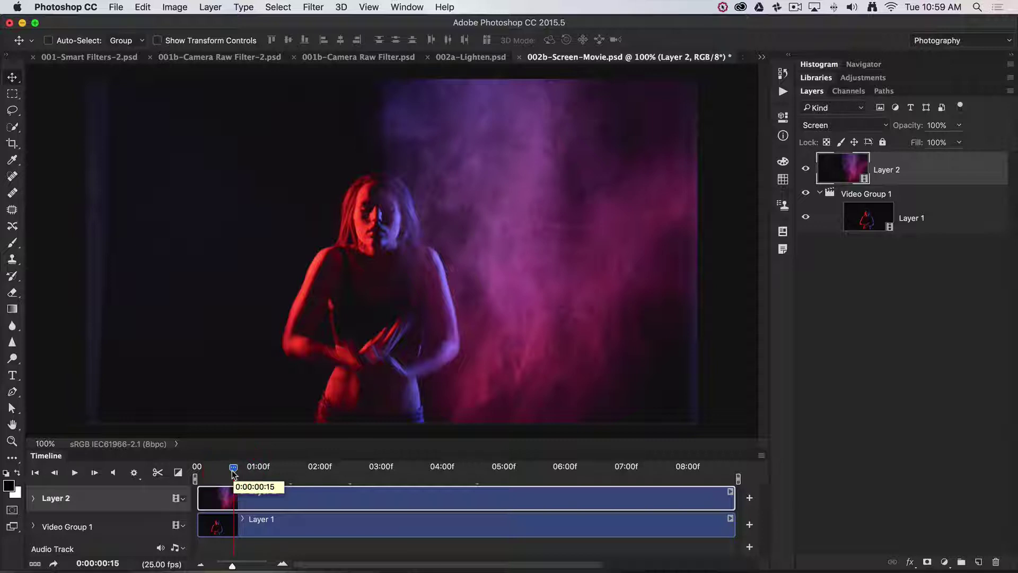
left_click(339, 468)
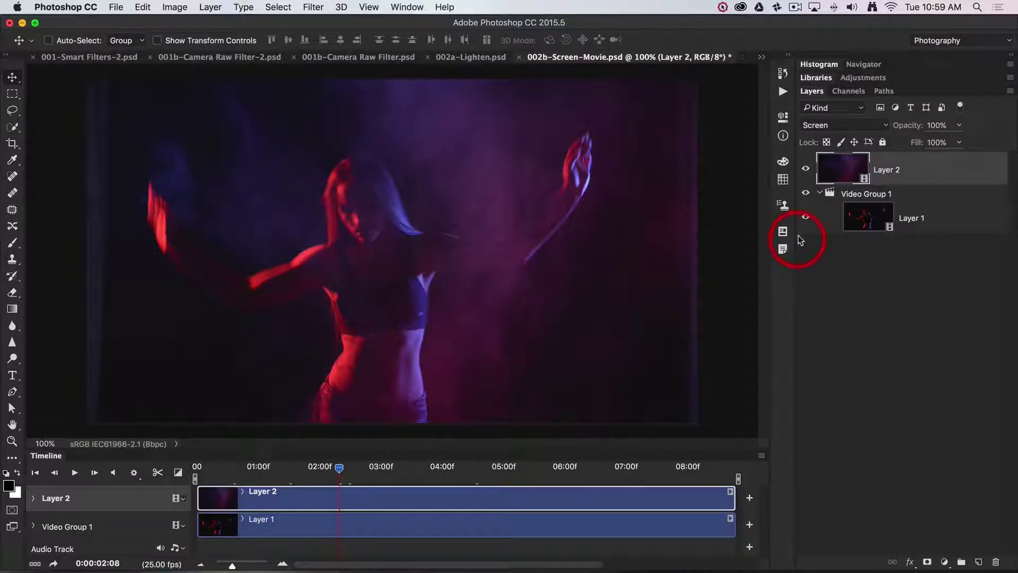
left_click_drag(812, 187, 802, 217)
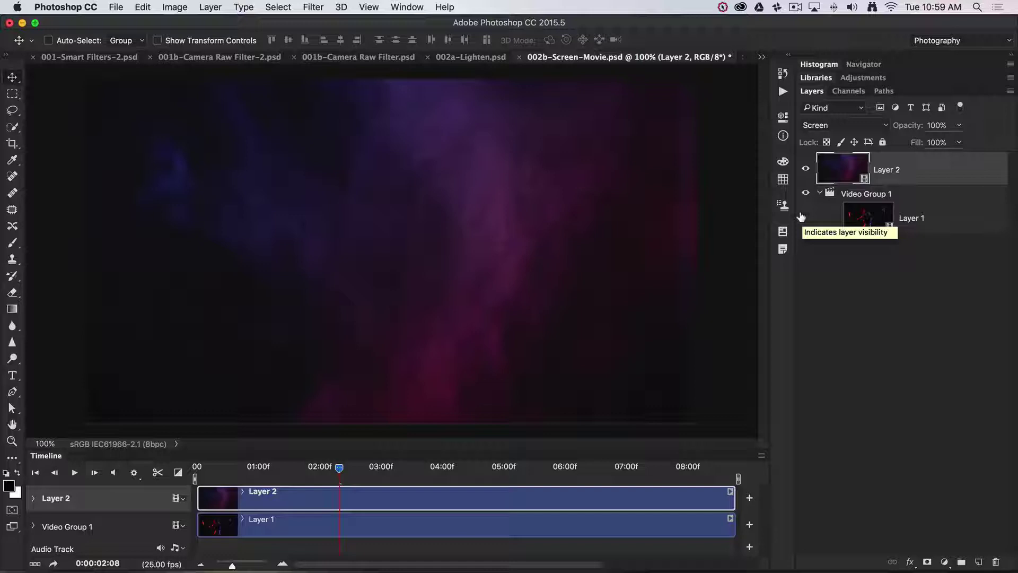
left_click(804, 218)
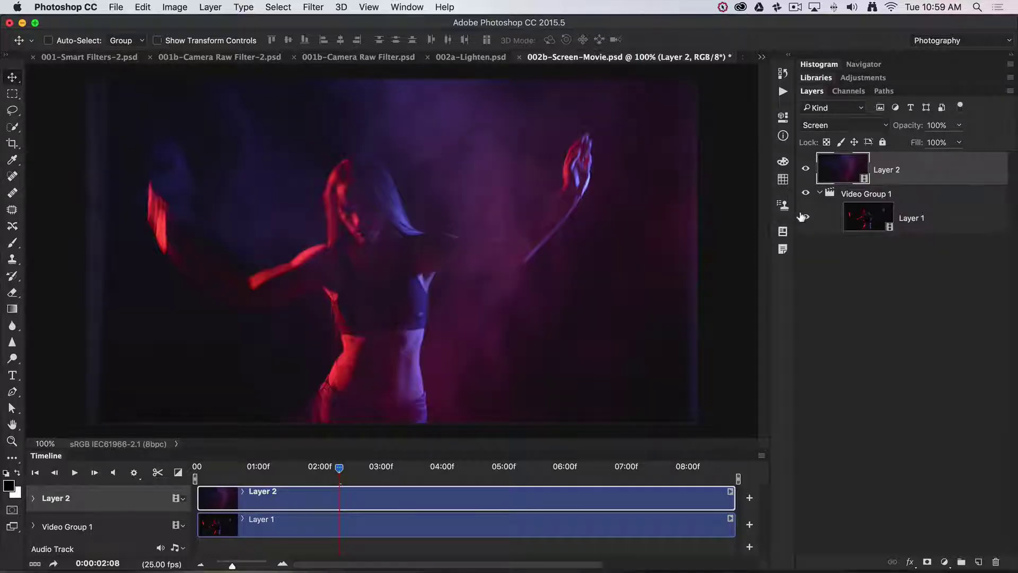
left_click(74, 472)
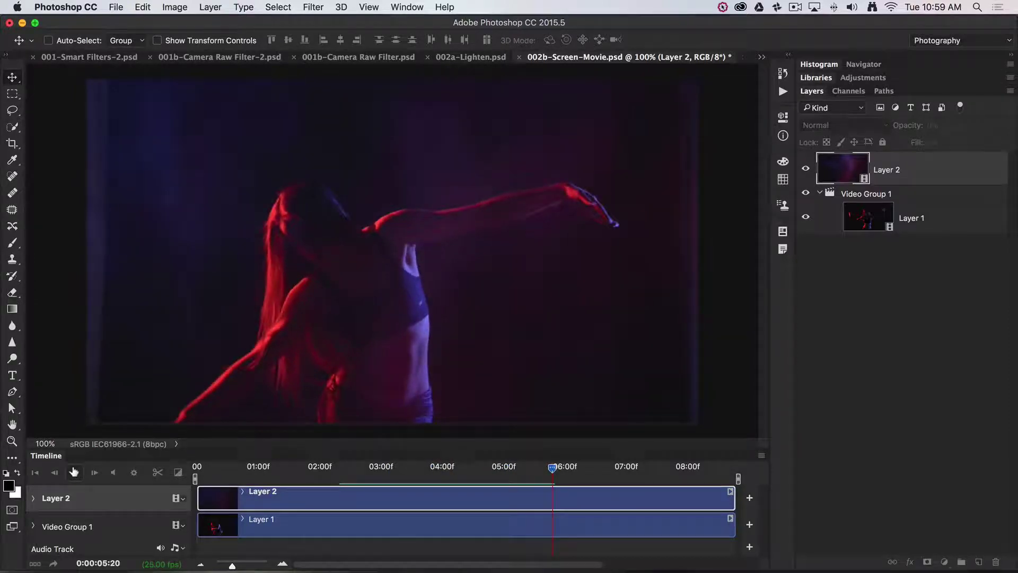
left_click(74, 472)
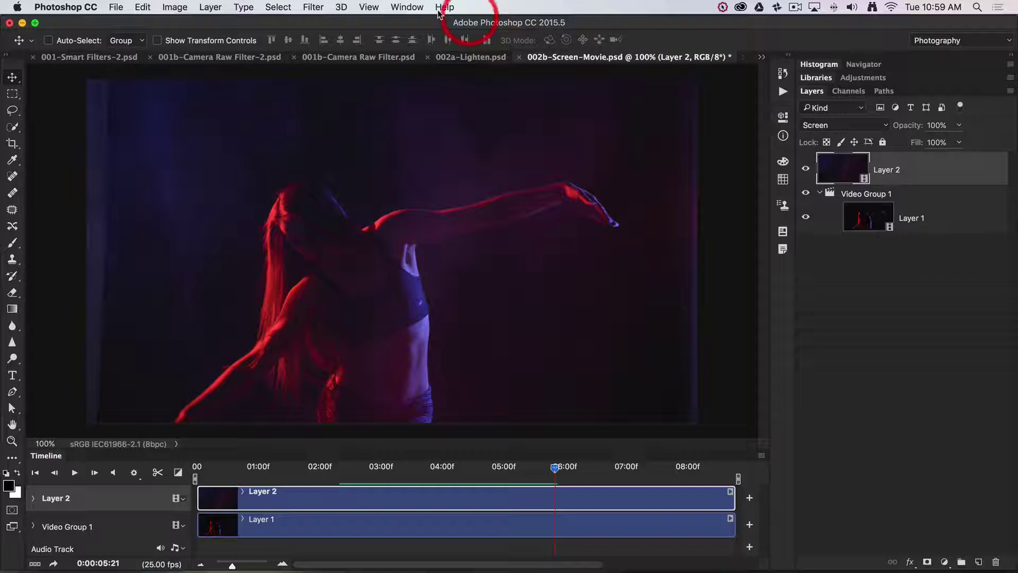
- Switch to 002c-Multiply.psd via the Window menu and collapse the Timeline panel
left_click(397, 8)
scroll(425, 398, "down", 5)
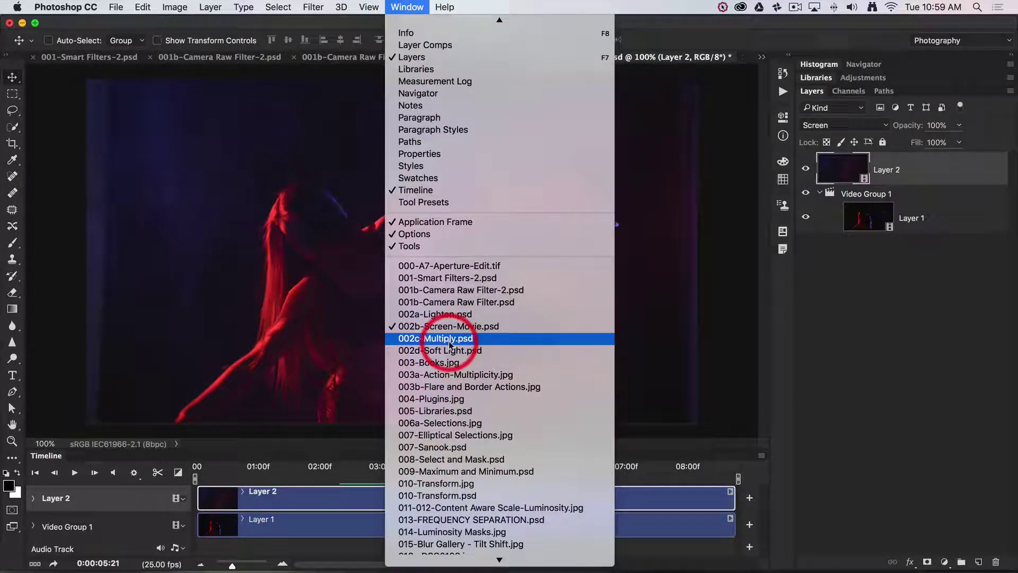
left_click(450, 339)
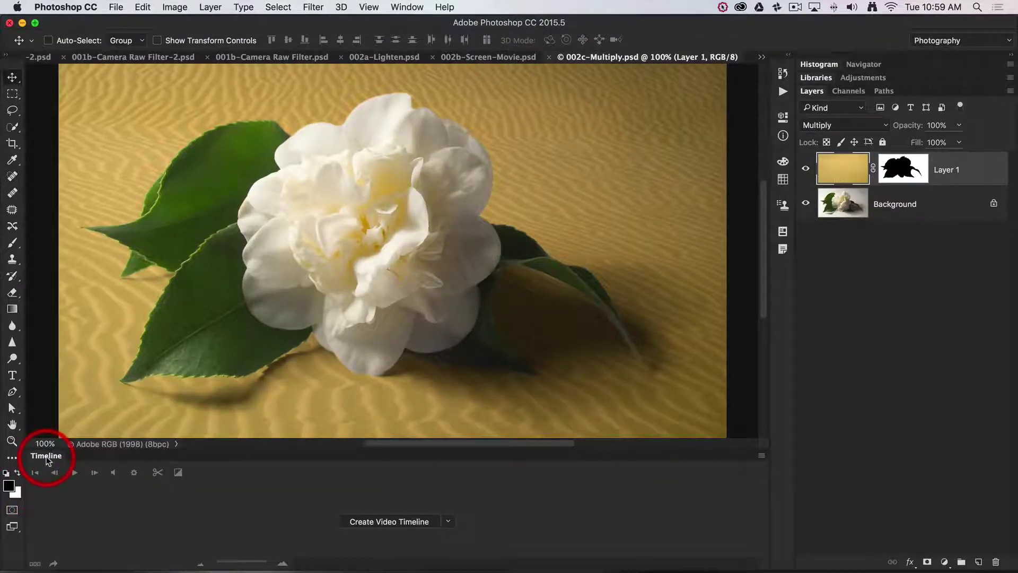
double_click(47, 456)
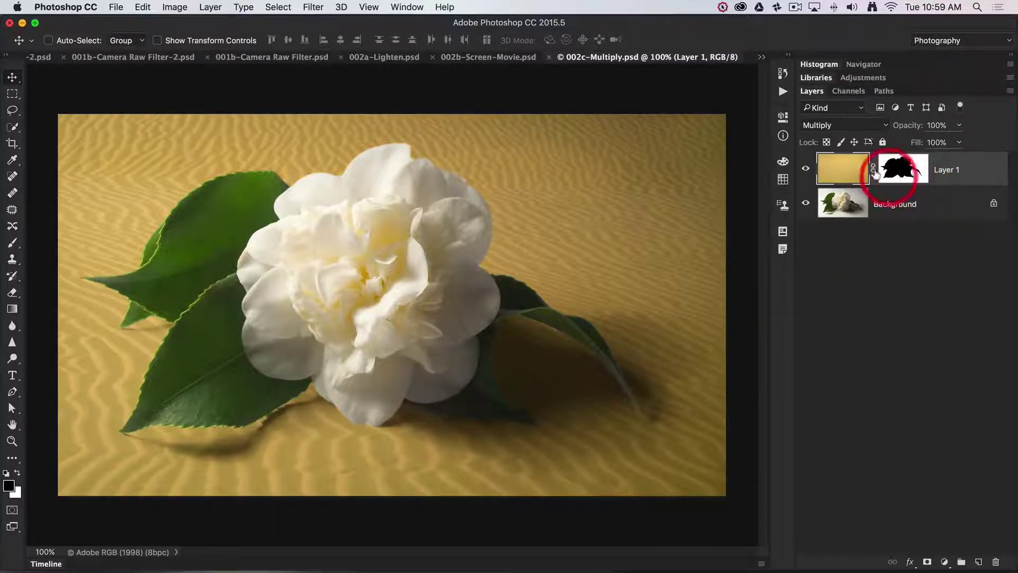
left_click(805, 169)
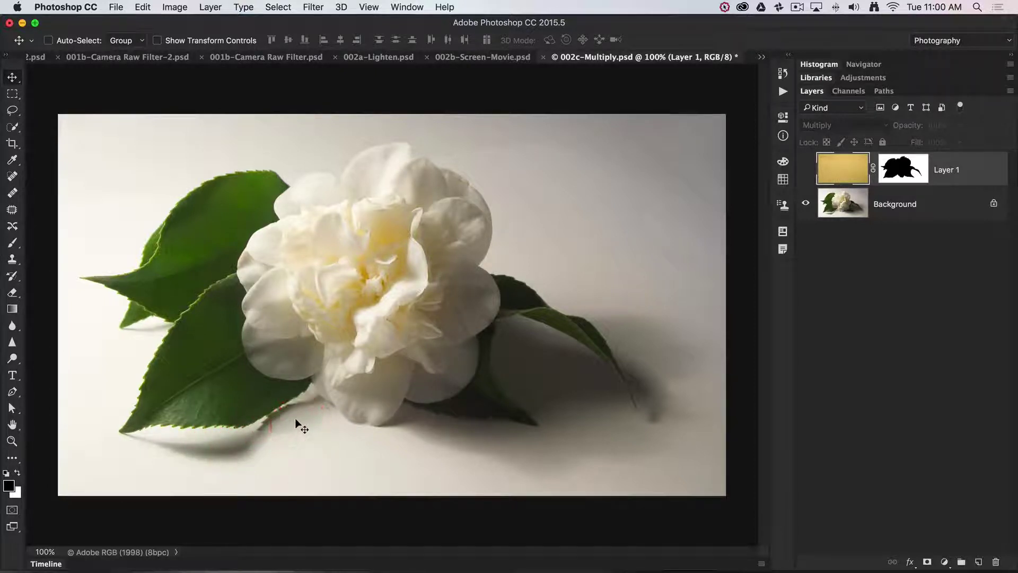
left_click(804, 168)
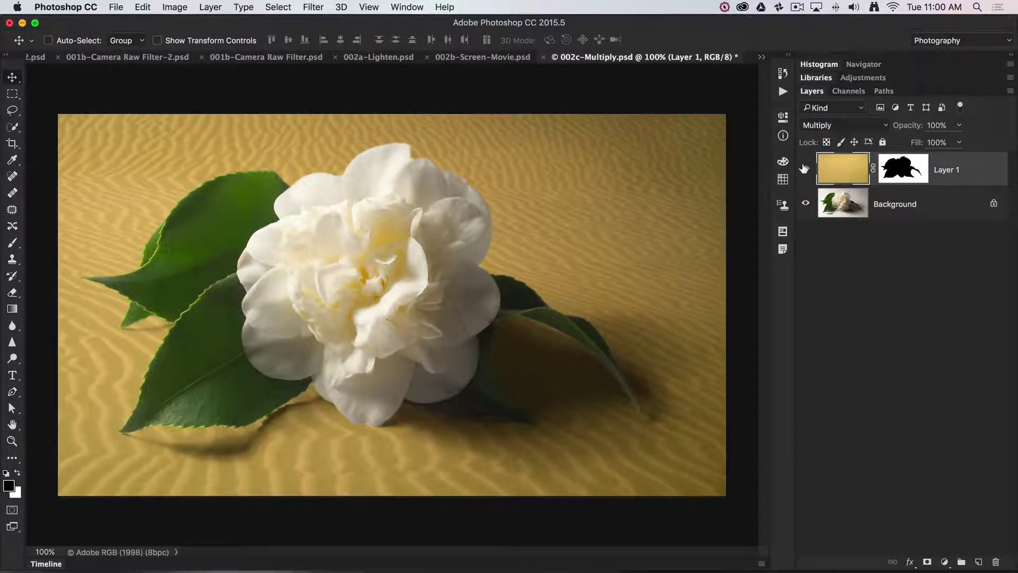
left_click(891, 174, "alt")
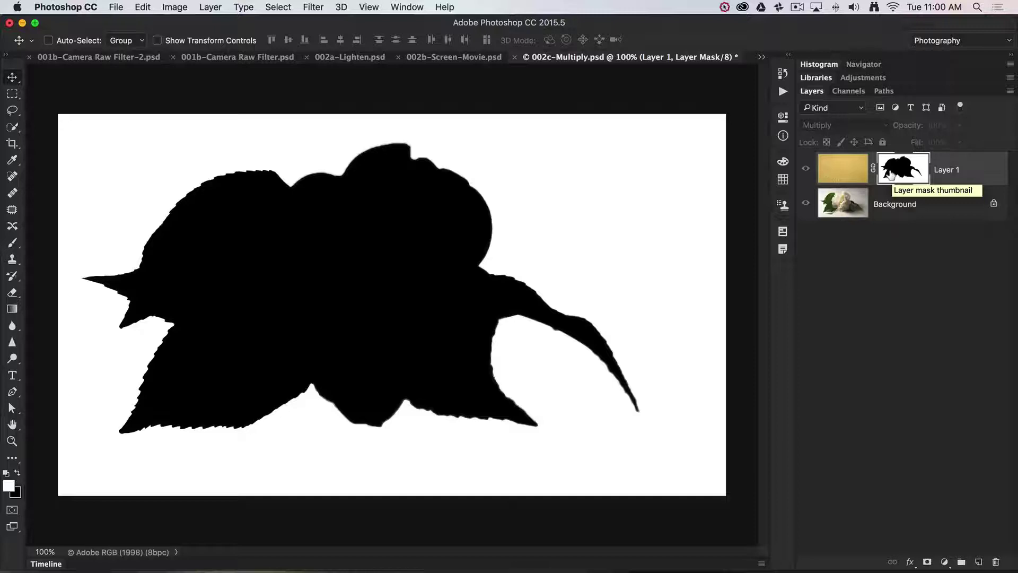
left_click(847, 169)
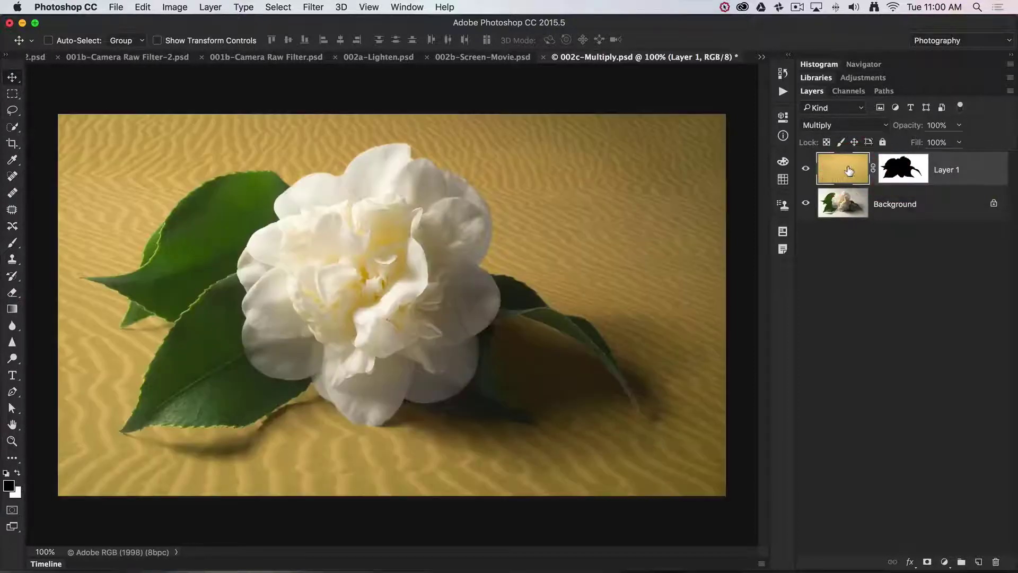
left_click_drag(848, 170, 876, 129)
left_click(875, 125)
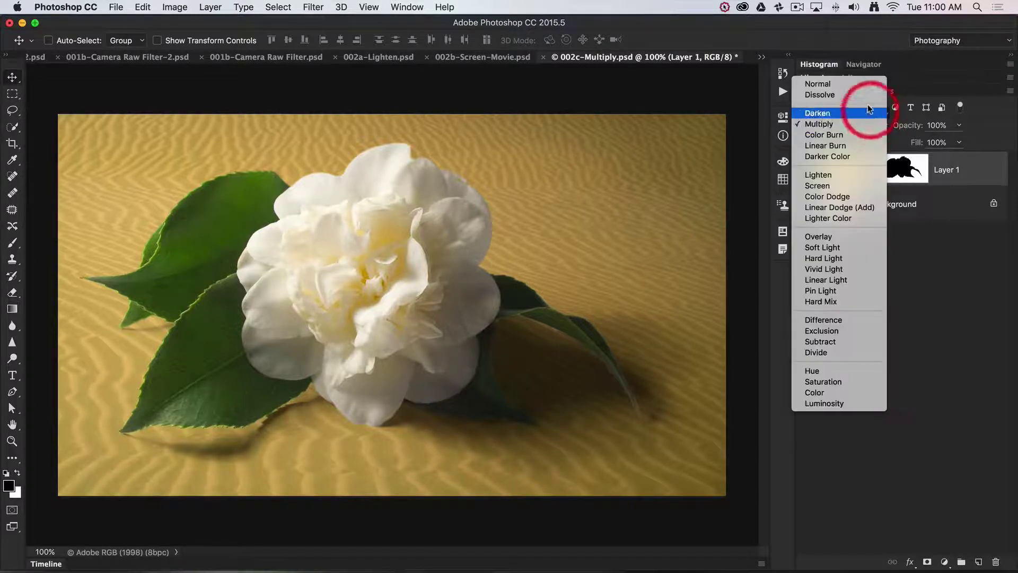
left_click(858, 87)
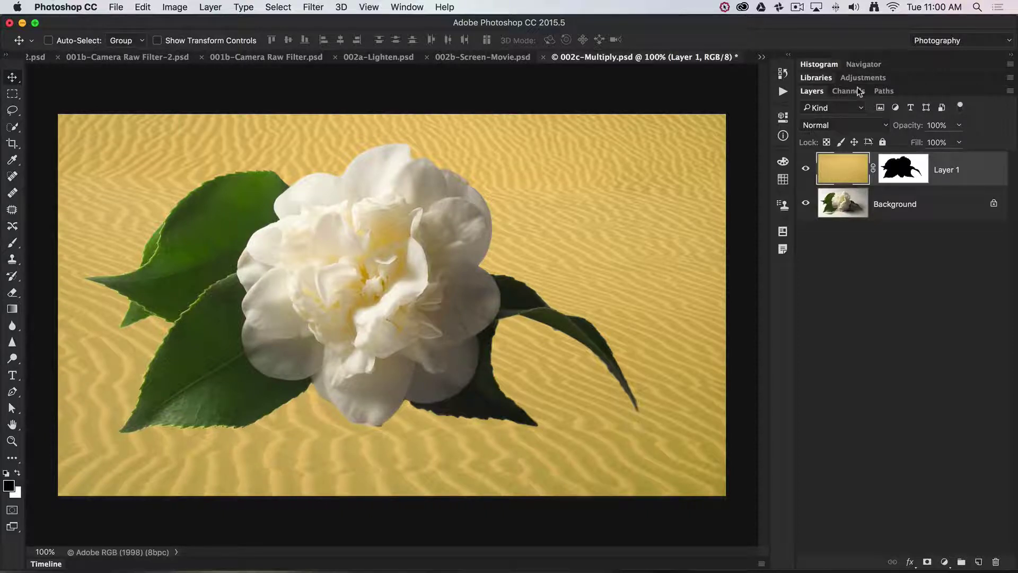
left_click(846, 128)
left_click(845, 125)
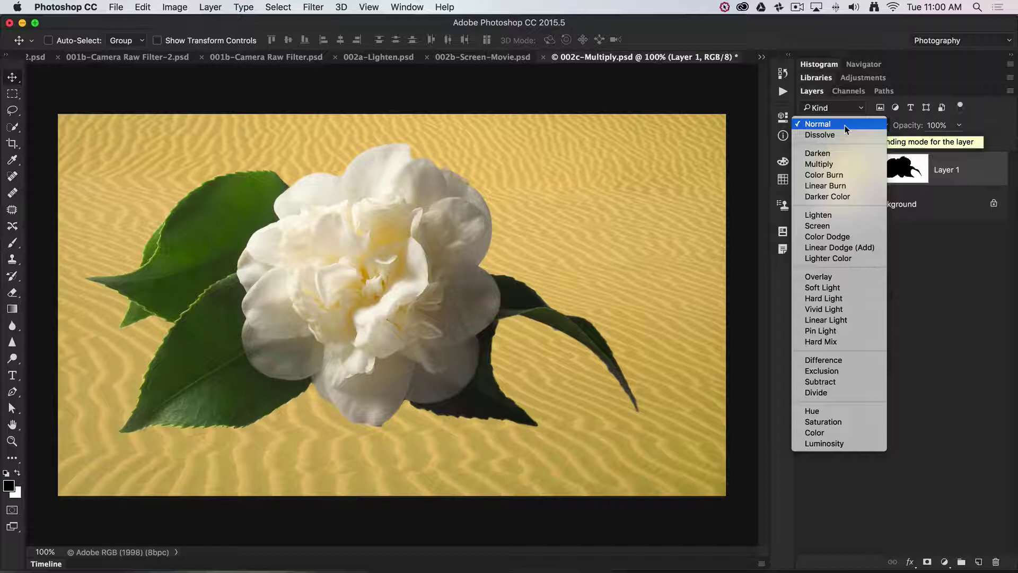
left_click(841, 163)
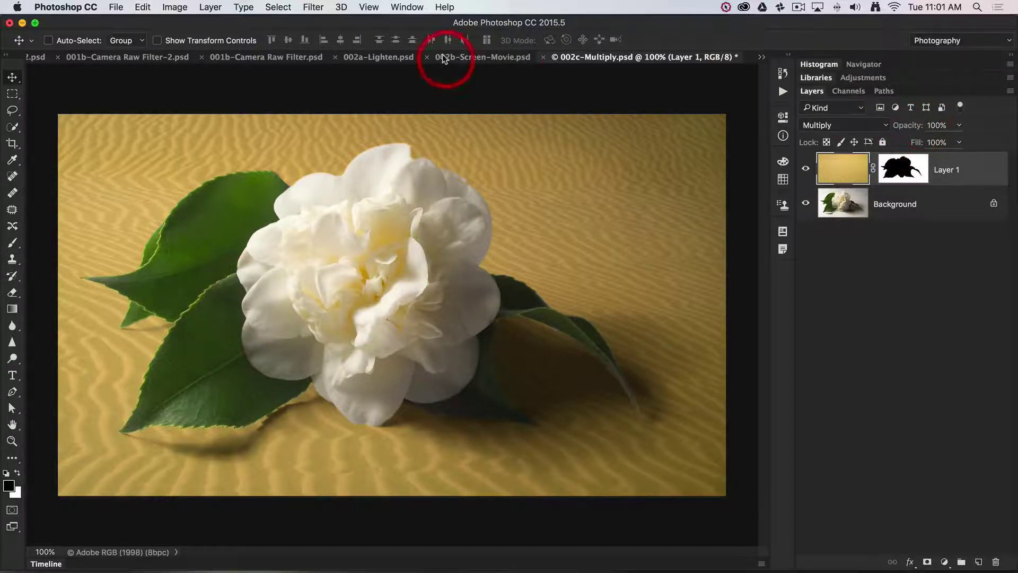
- Switch to the 002d-Soft Light.psd document from the Window menu
left_click(412, 7)
scroll(425, 421, "down", 5)
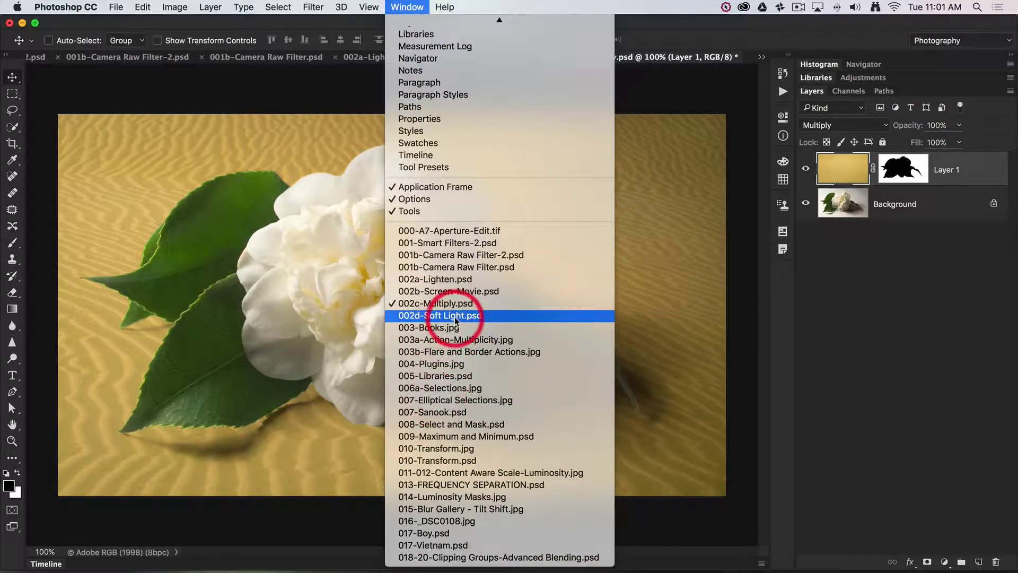
left_click(455, 316)
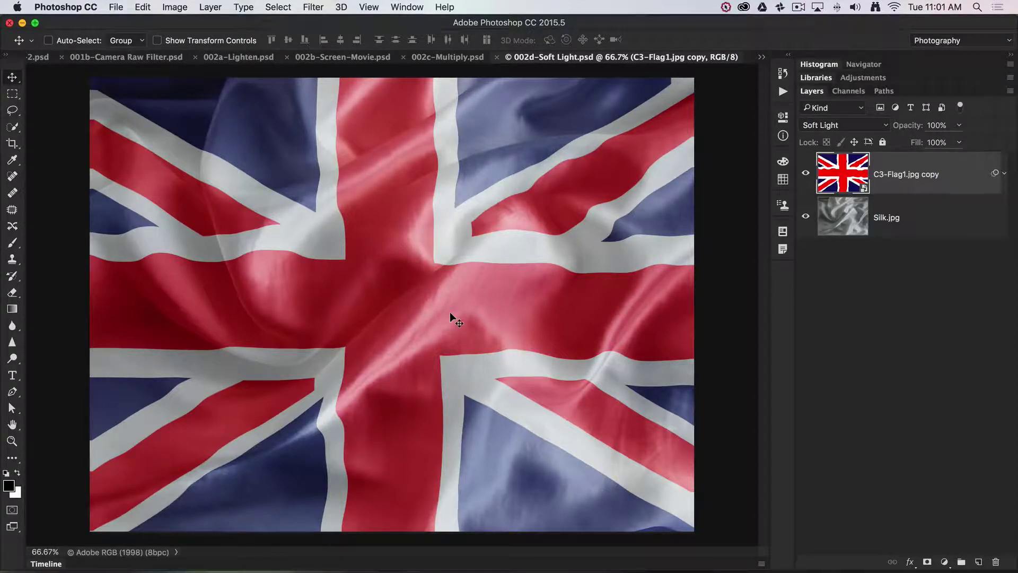
- Compare the flag layer hidden, in Normal mode, then blend it into the silk with Soft Light
left_click(806, 173)
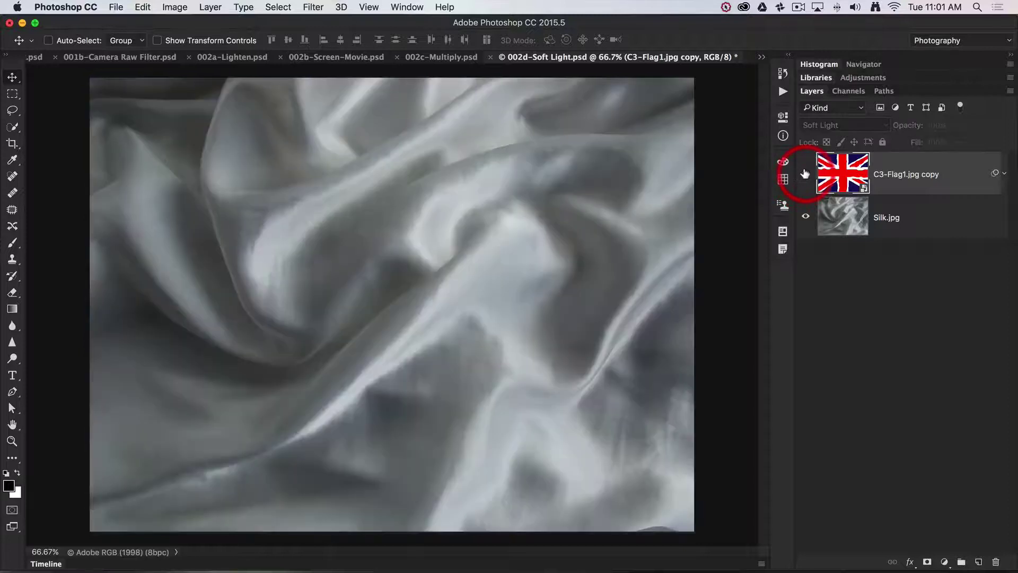
left_click(806, 173)
left_click(852, 127)
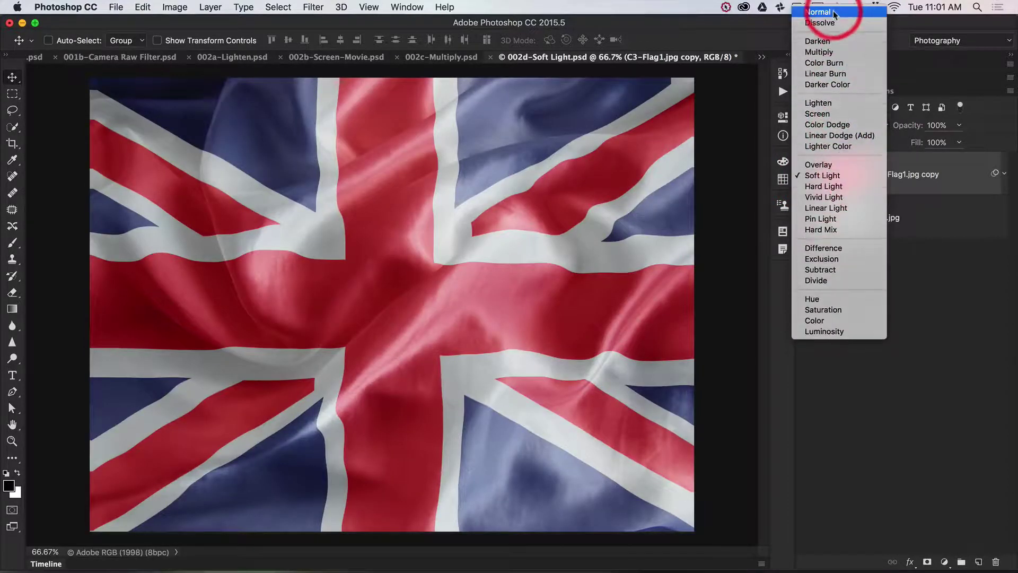
left_click(834, 16)
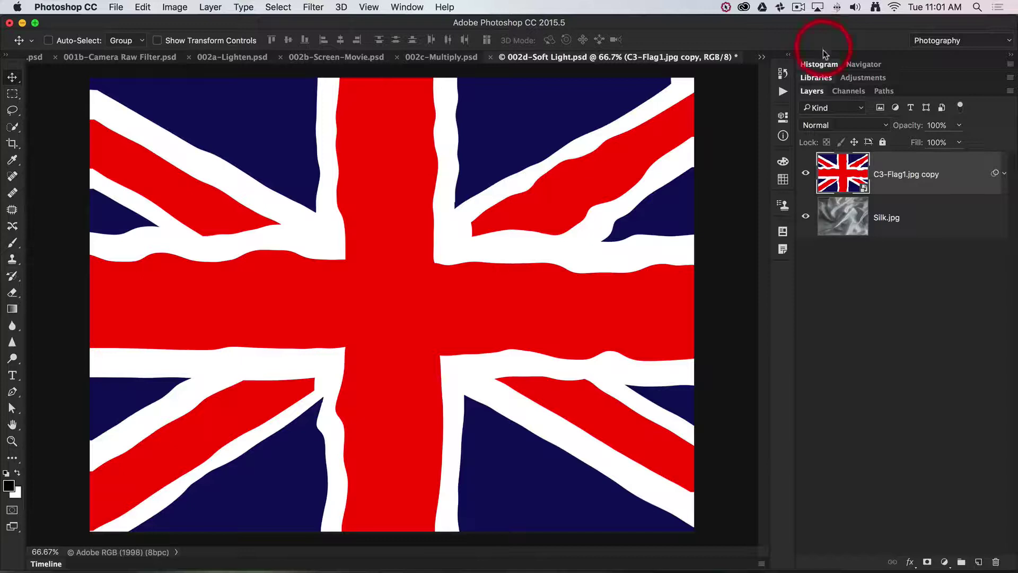
left_click(841, 123)
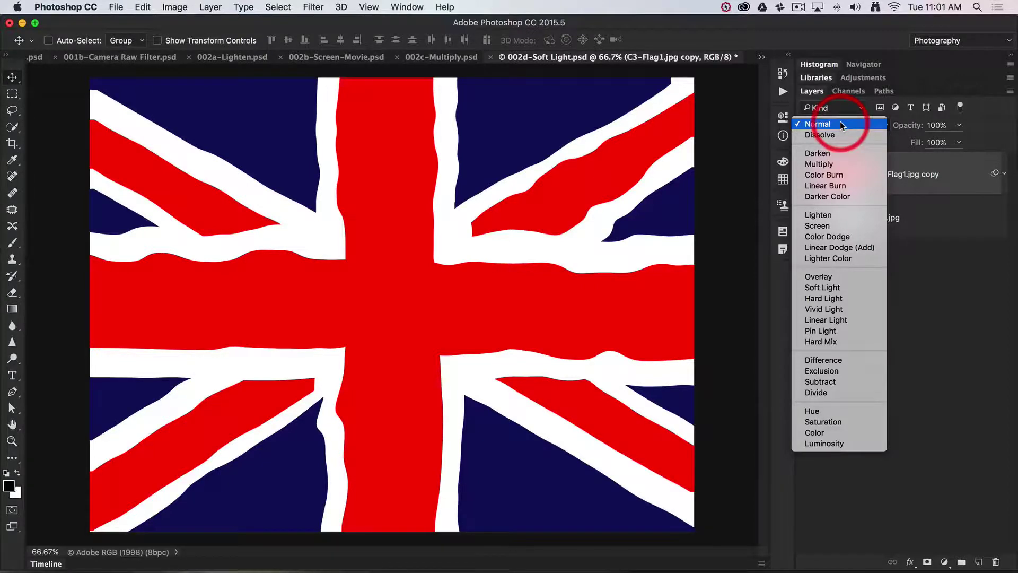
left_click(823, 290)
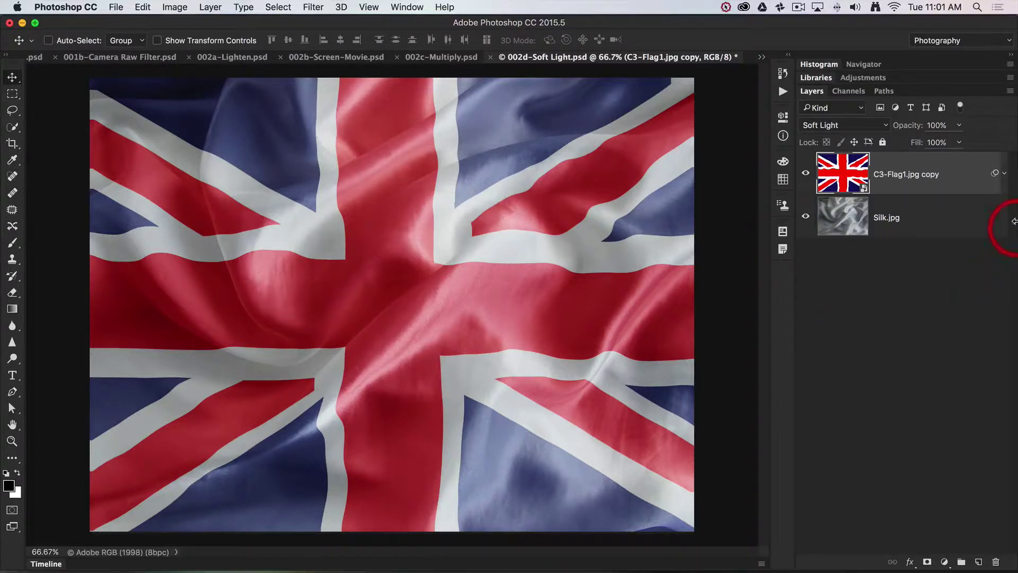
- Expand the C3-Flag1.jpg copy layer to list its Hue/Saturation, Brightness/Contrast and Displace filters
left_click(1004, 174)
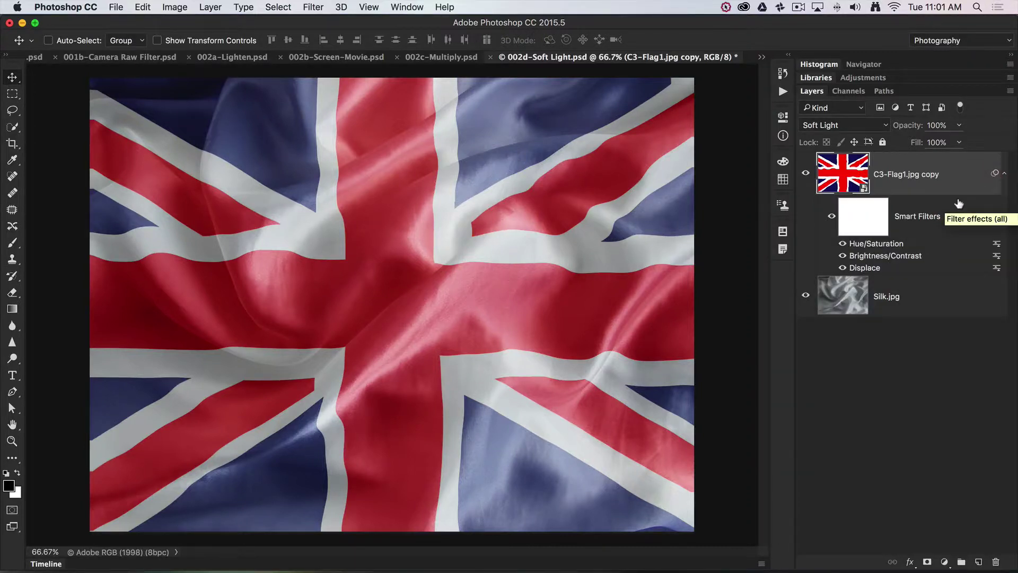
left_click_drag(902, 225, 864, 265)
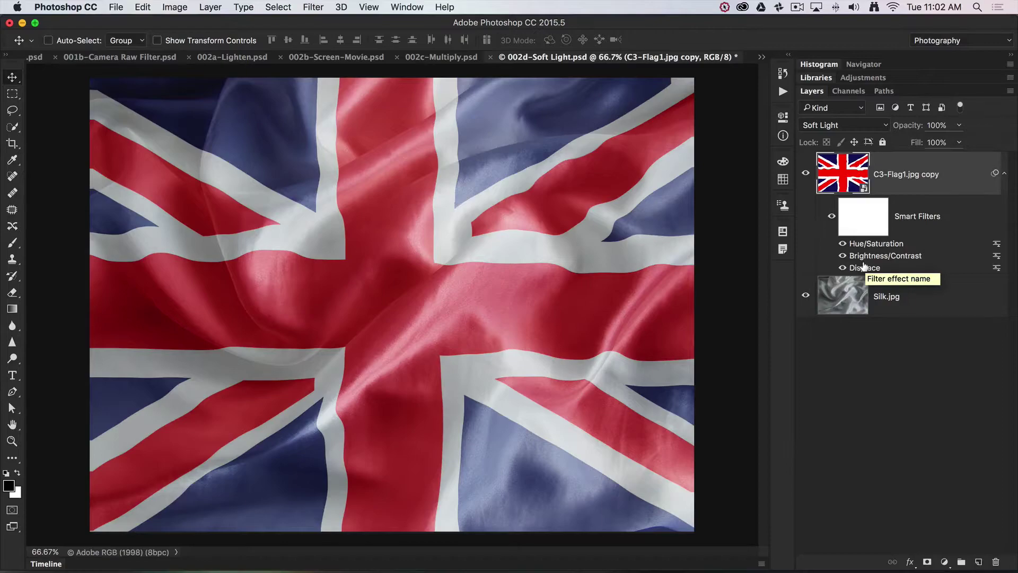